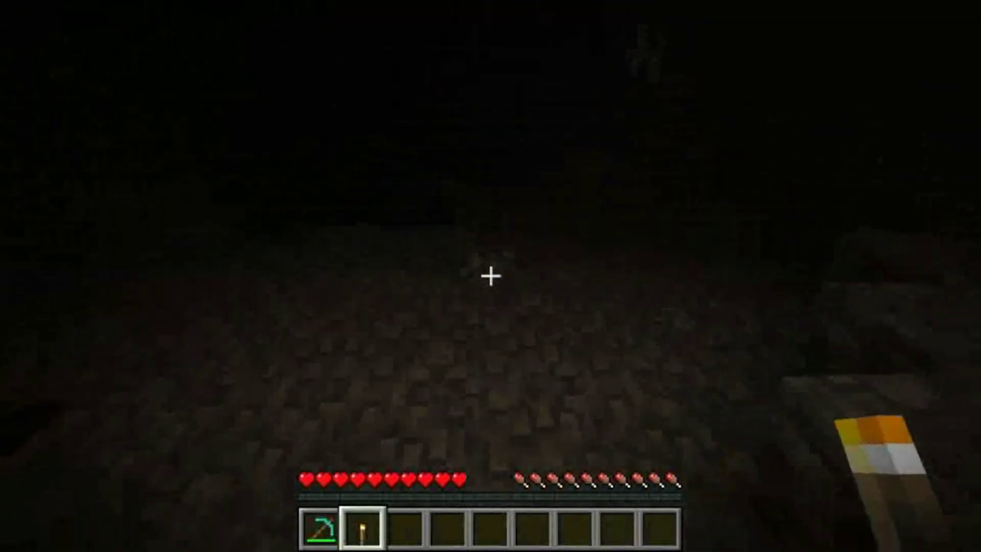
# Step: Walk into the dark cave, put the torch in the offhand, and mine the iron ore with the diamond pickaxe
pyautogui.press('w')
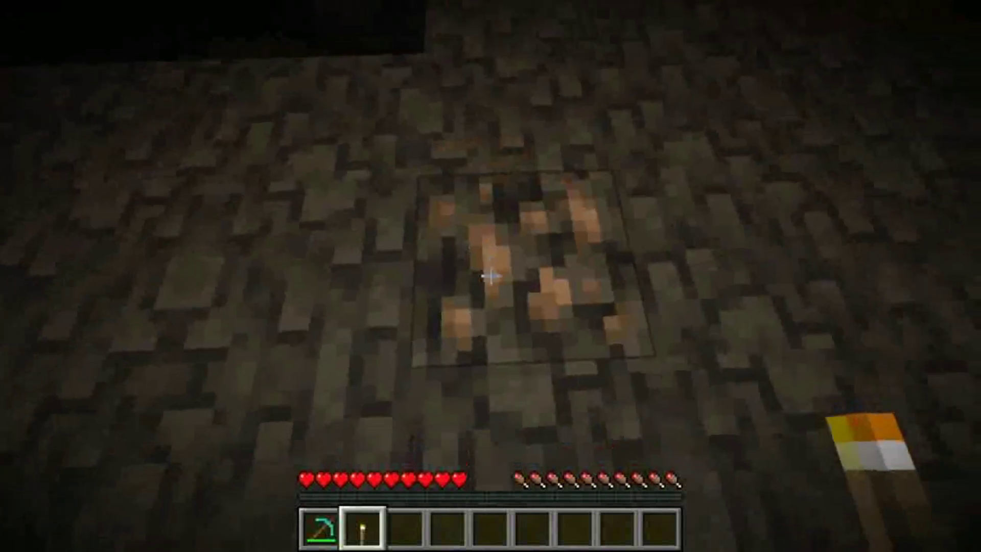
pyautogui.press('f')
pyautogui.press('2')
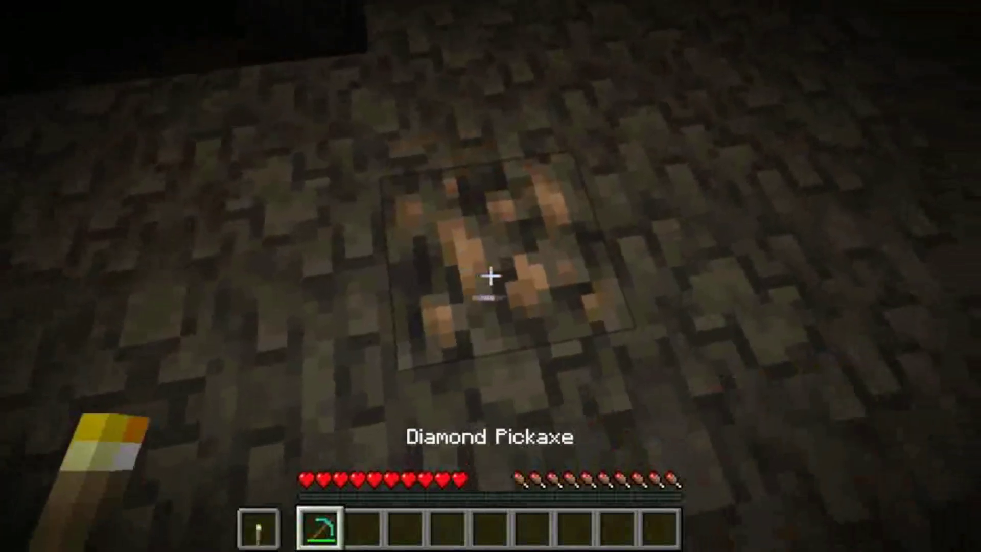
pyautogui.moveTo(491, 276); pyautogui.dragTo(490, 276)
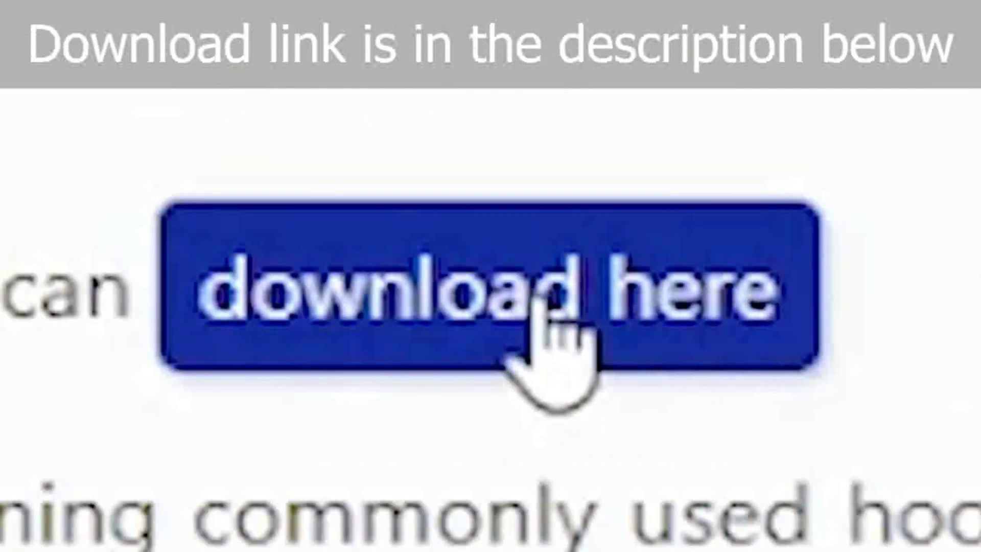
# Step: Download the Windows Fabric installer from fabricmc.net's installer page
pyautogui.click(564, 337)
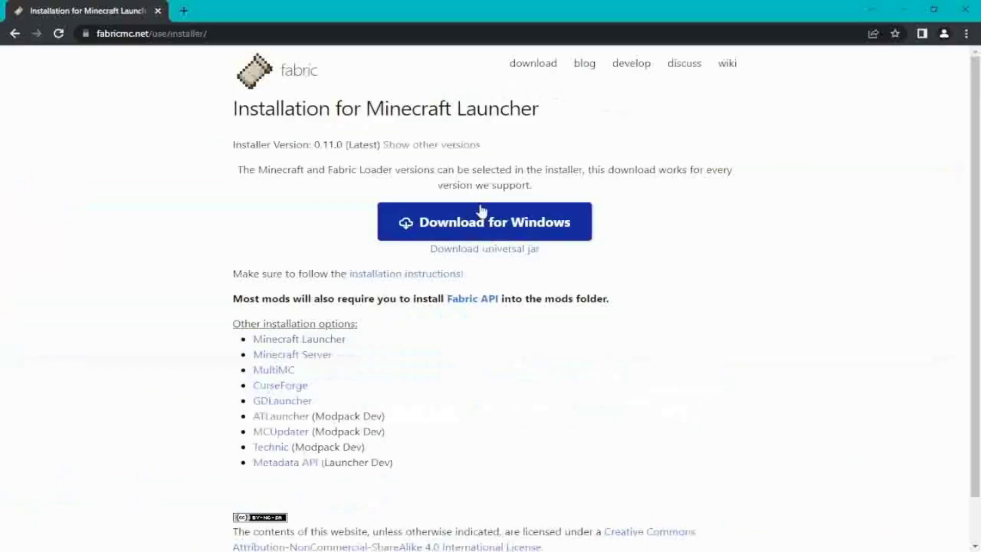
pyautogui.click(481, 215)
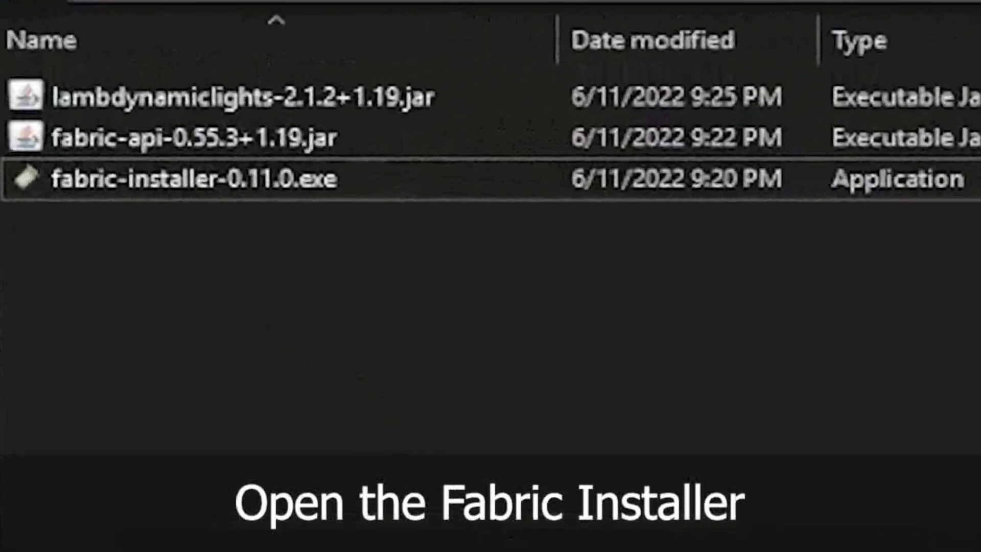
# Step: Run fabric-installer-0.11.0.exe to install Fabric Loader 0.14.7 for Minecraft 1.19, then close it
pyautogui.doubleClick(330, 183)
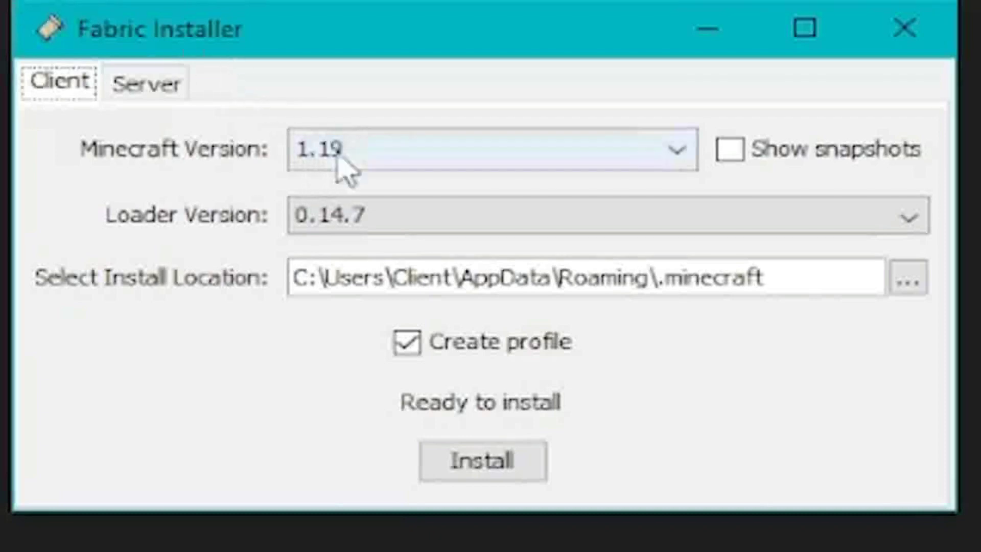
pyautogui.click(345, 149)
pyautogui.scroll(-3, 360, 322)
pyautogui.scroll(3, 368, 276)
pyautogui.click(352, 190)
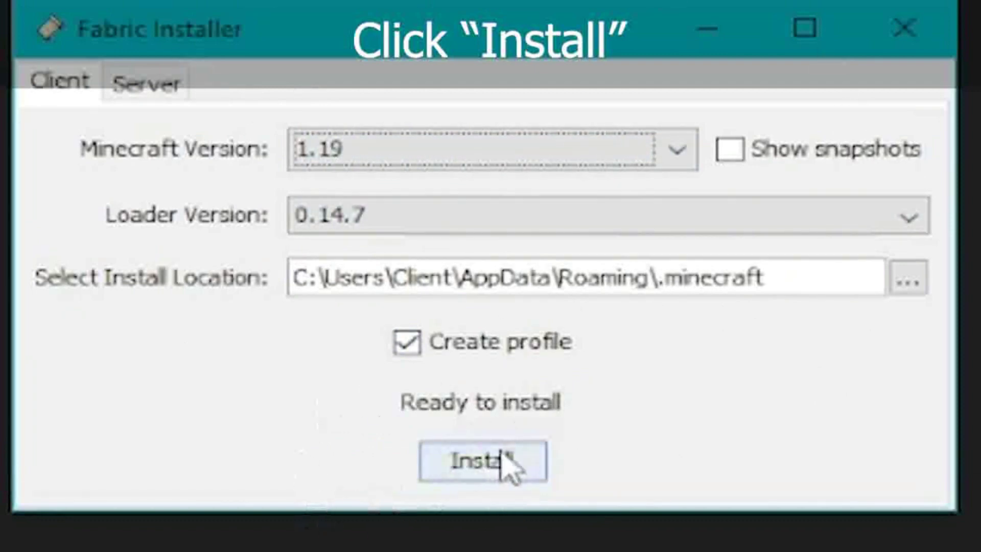
pyautogui.click(506, 464)
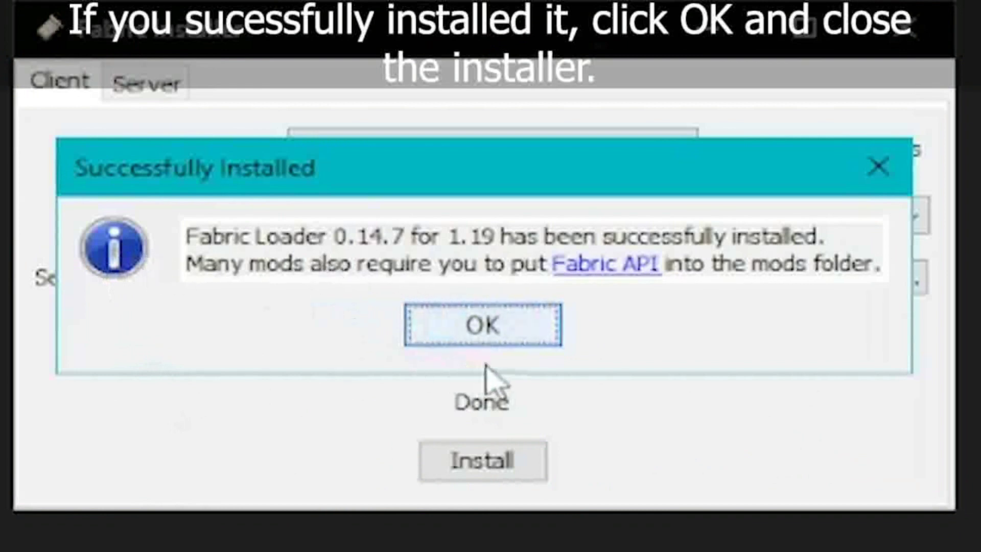
pyautogui.click(499, 337)
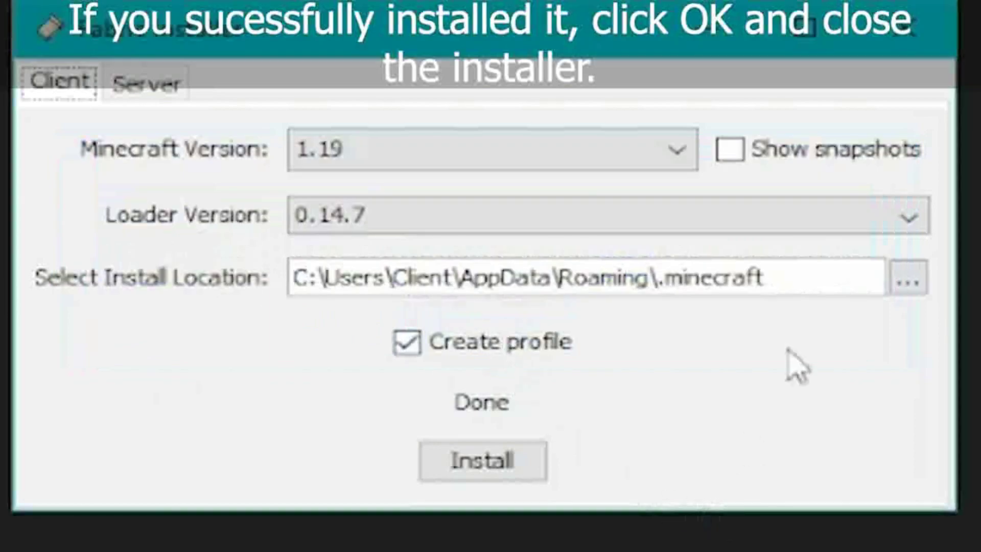
pyautogui.click(923, 31)
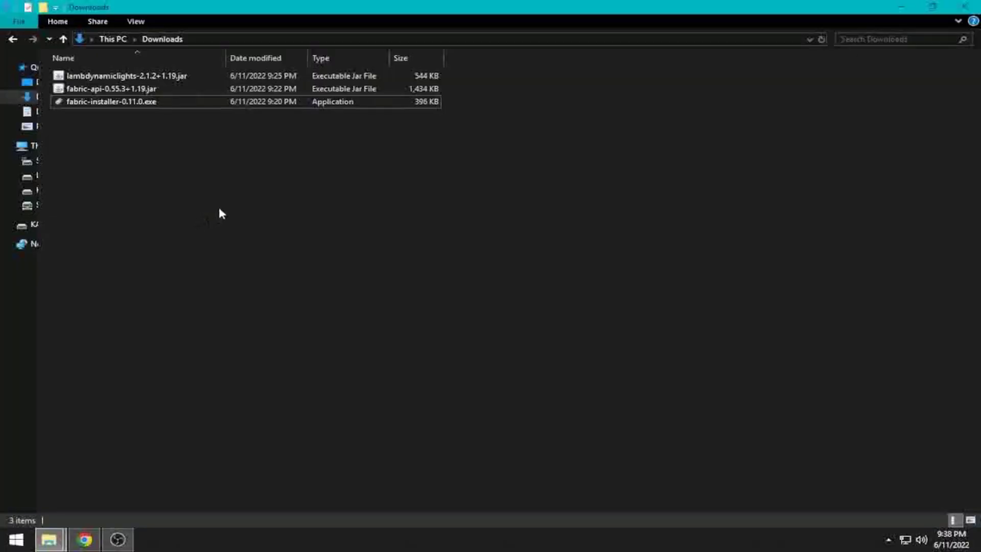
# Step: Copy lambdynamiclights-2.1.2+1.19.jar and fabric-api-0.55.3+1.19.jar from Downloads
pyautogui.click(122, 76)
pyautogui.keyDown('ctrl'); pyautogui.click(116, 88); pyautogui.keyUp('ctrl')
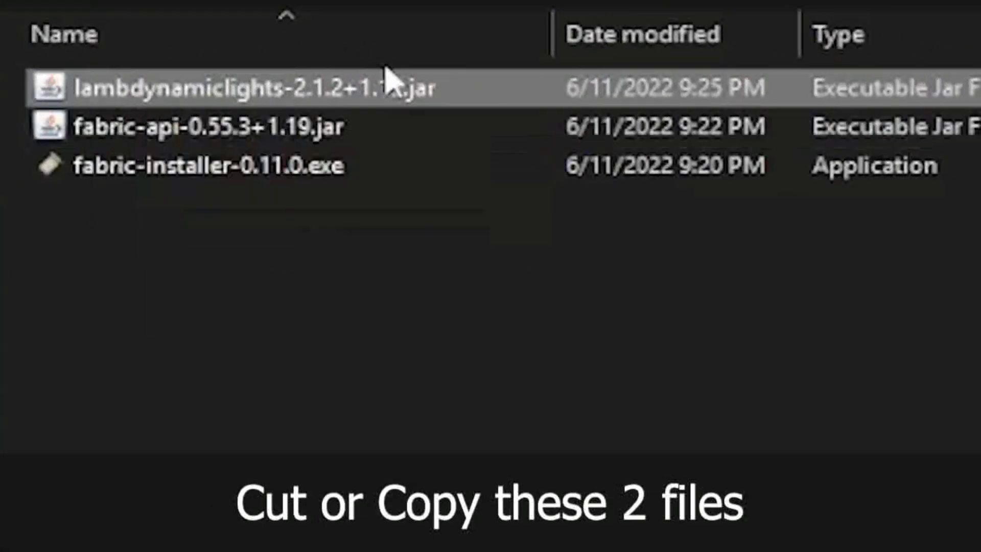
pyautogui.keyDown('ctrl'); pyautogui.click(245, 127); pyautogui.keyUp('ctrl')
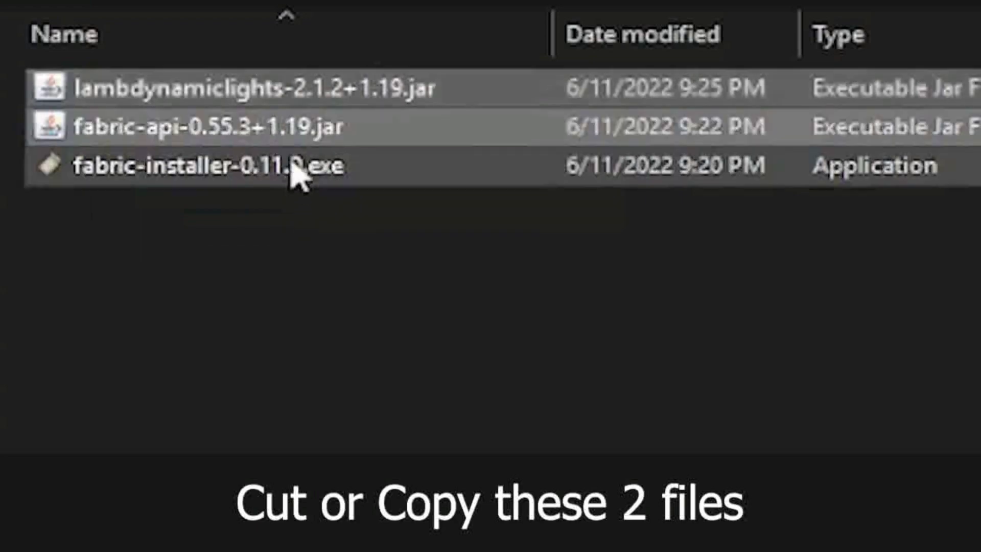
pyautogui.rightClick(274, 138)
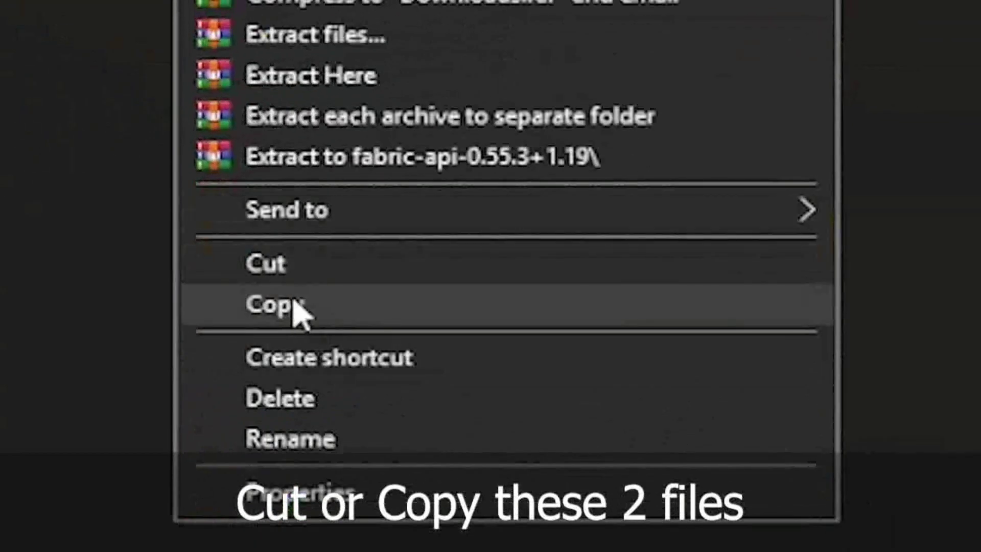
pyautogui.click(300, 311)
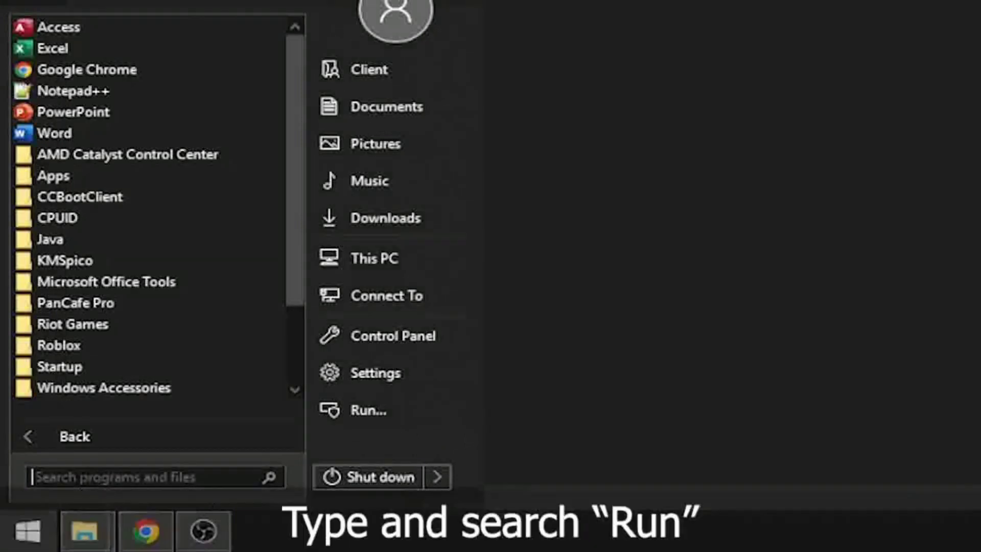
pyautogui.write('run')
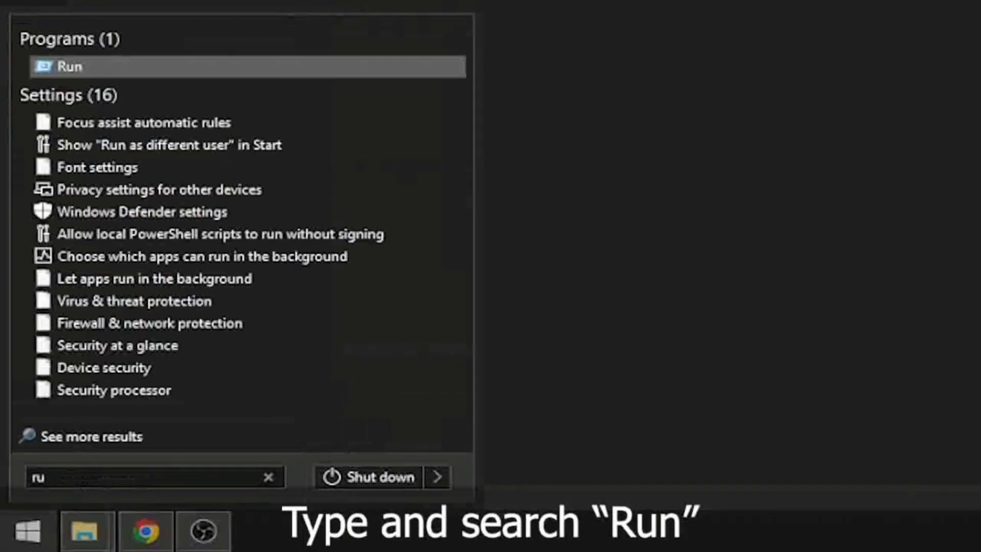
# Step: Open the %appdata% Roaming folder through the Windows Run dialog
pyautogui.click(86, 68)
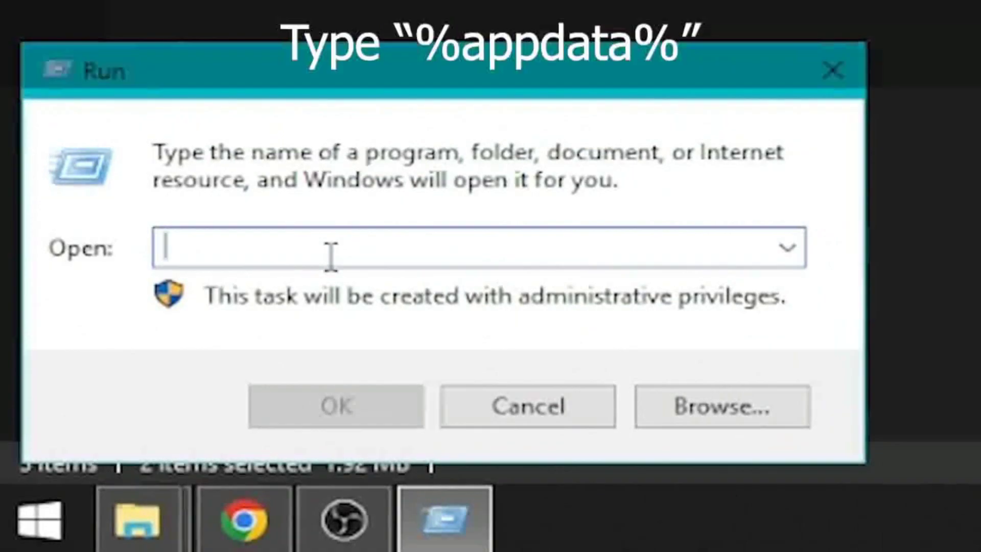
pyautogui.write('%appdata%')
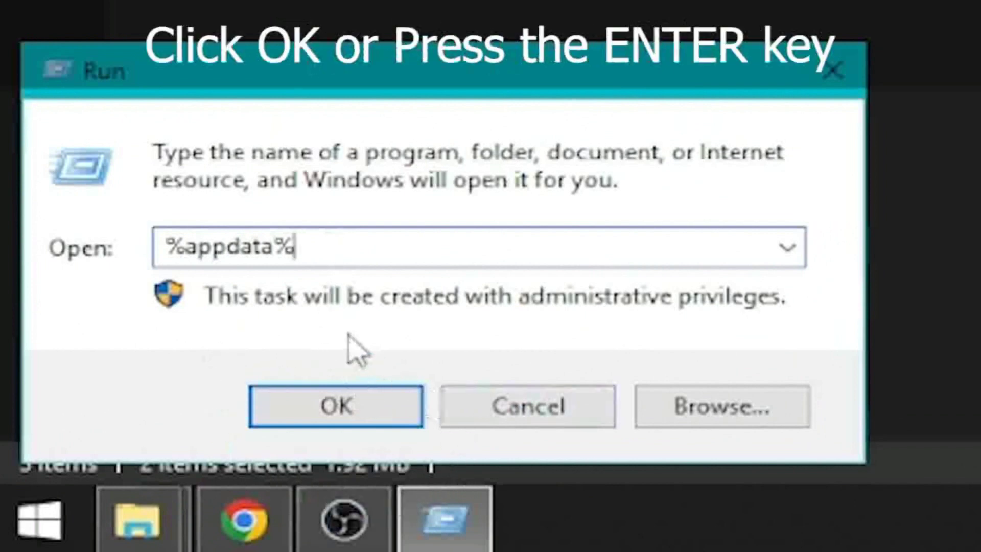
pyautogui.click(361, 403)
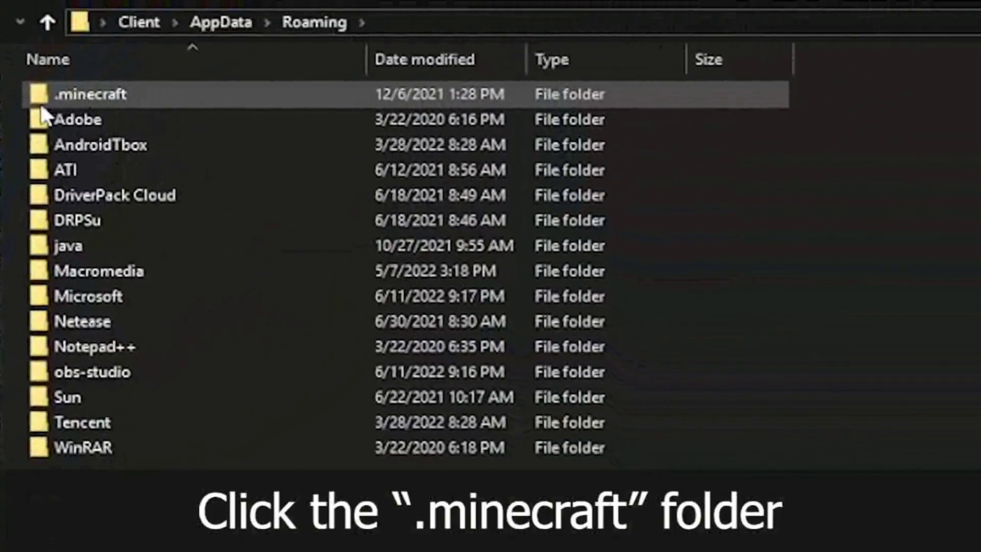
# Step: Create a new folder named 'mods' inside .minecraft
pyautogui.doubleClick(119, 93)
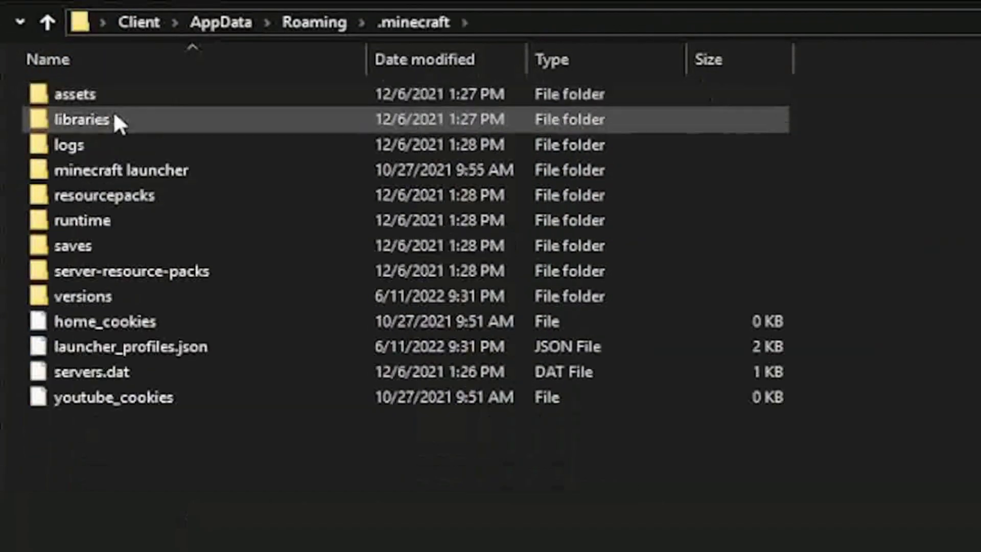
pyautogui.rightClick(161, 536)
pyautogui.moveTo(249, 464)
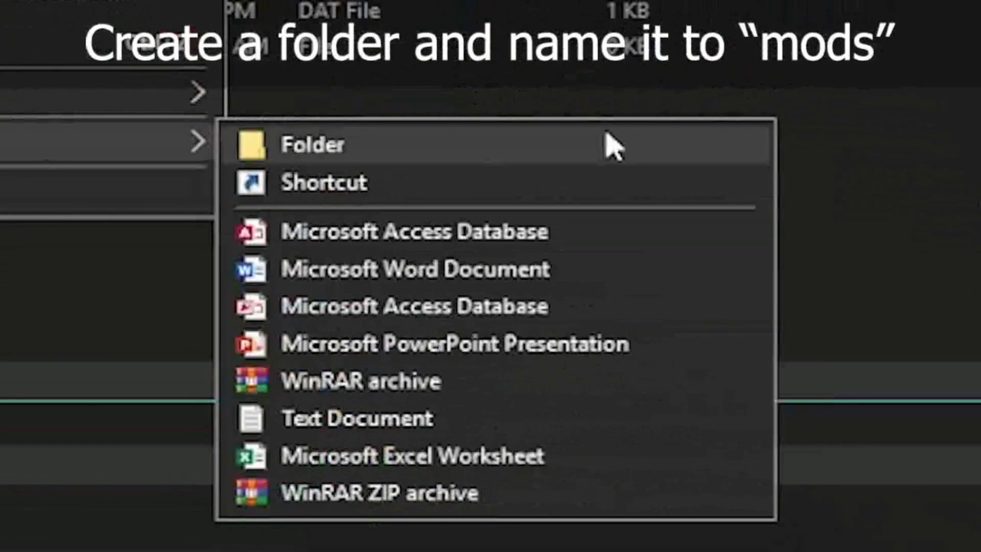
pyautogui.click(774, 266)
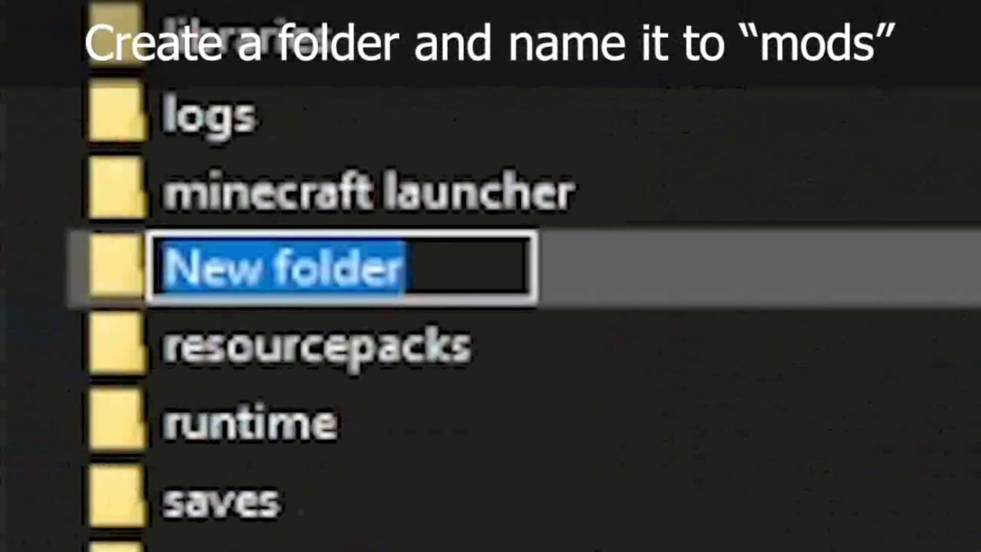
pyautogui.write('mods')
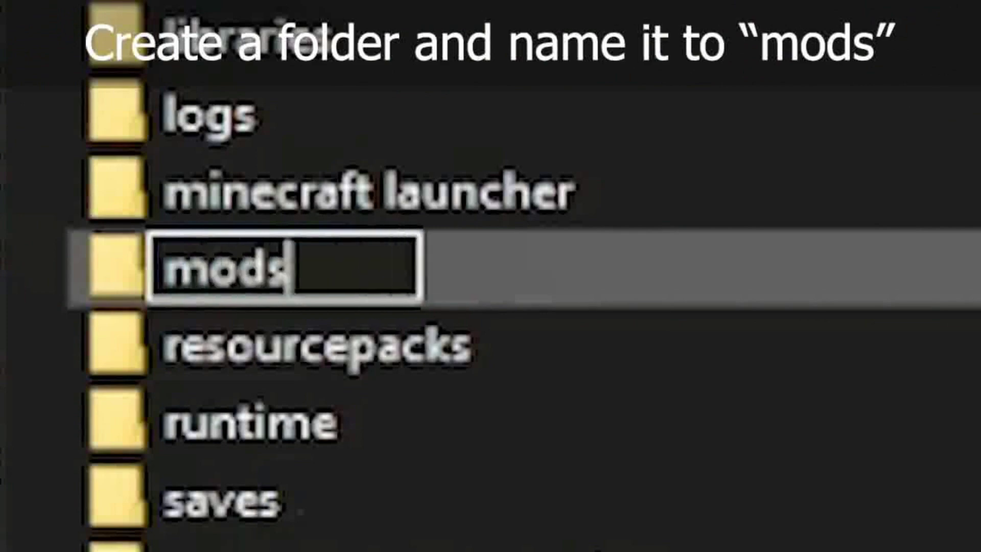
pyautogui.press('Return')
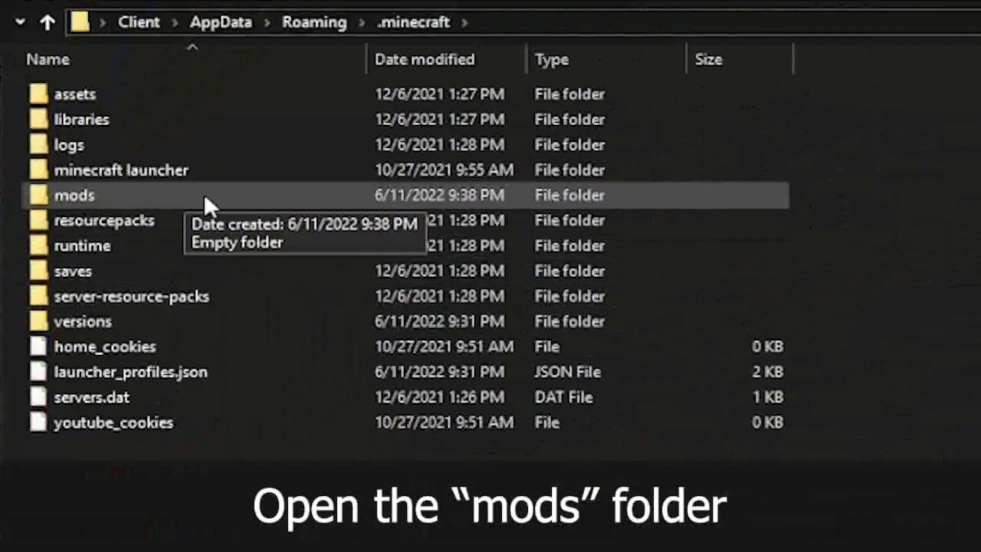
# Step: Paste the two copied mod jar files into the mods folder
pyautogui.doubleClick(204, 195)
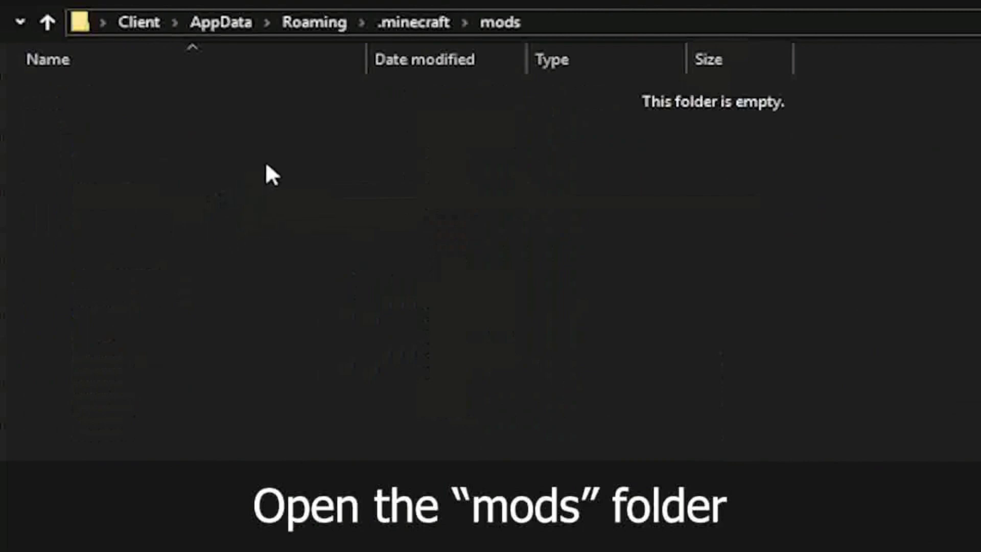
pyautogui.rightClick(243, 18)
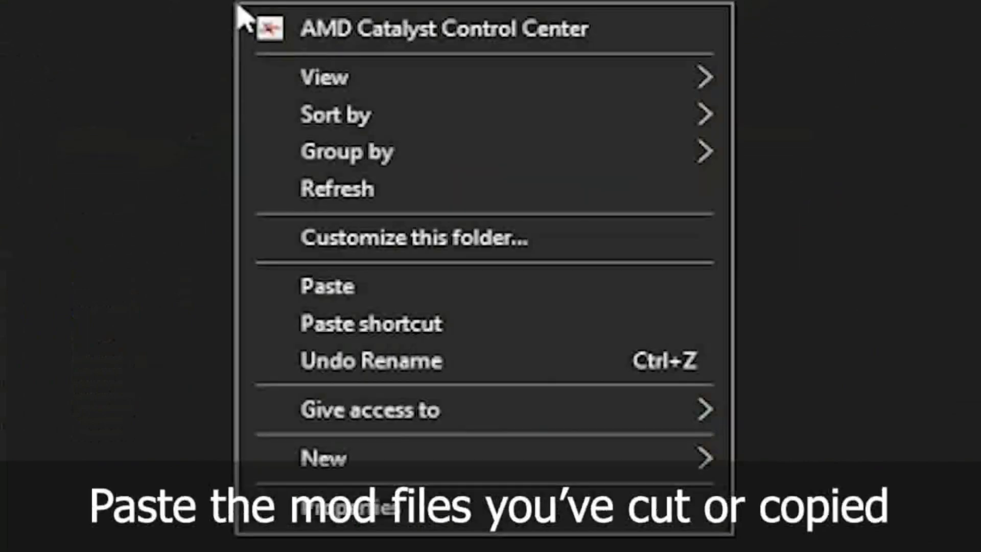
pyautogui.click(378, 300)
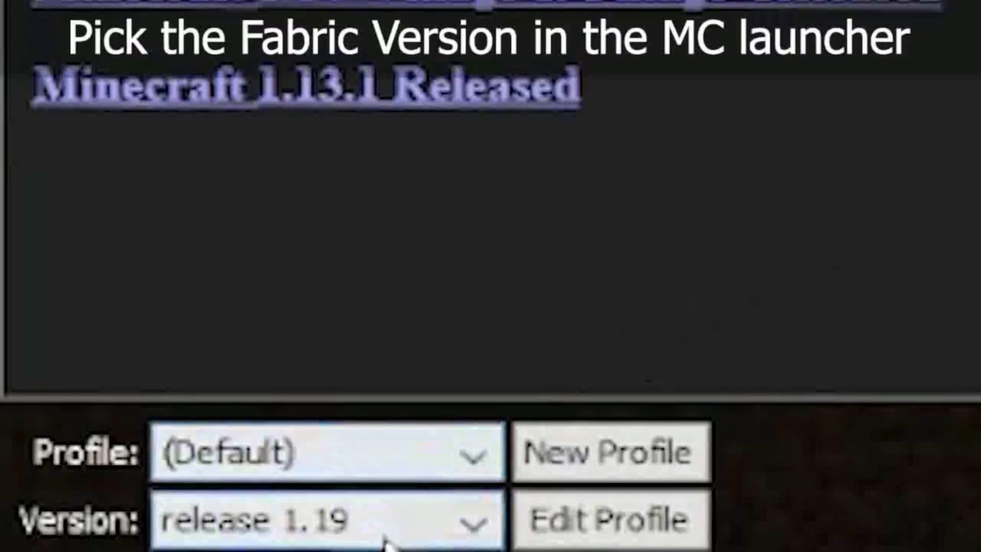
# Step: Select the release Fabric version in Minecraft Launcher and launch the game
pyautogui.click(399, 528)
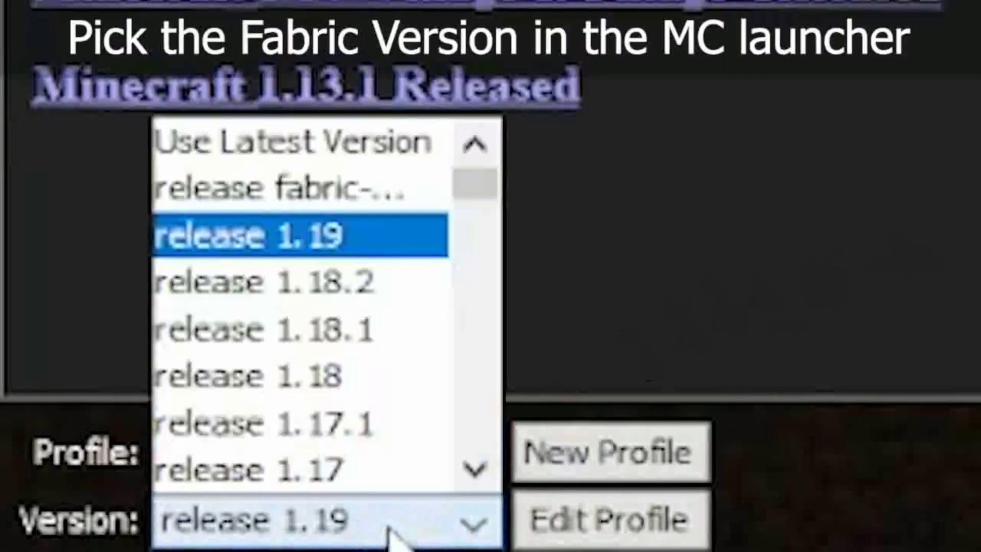
pyautogui.click(390, 189)
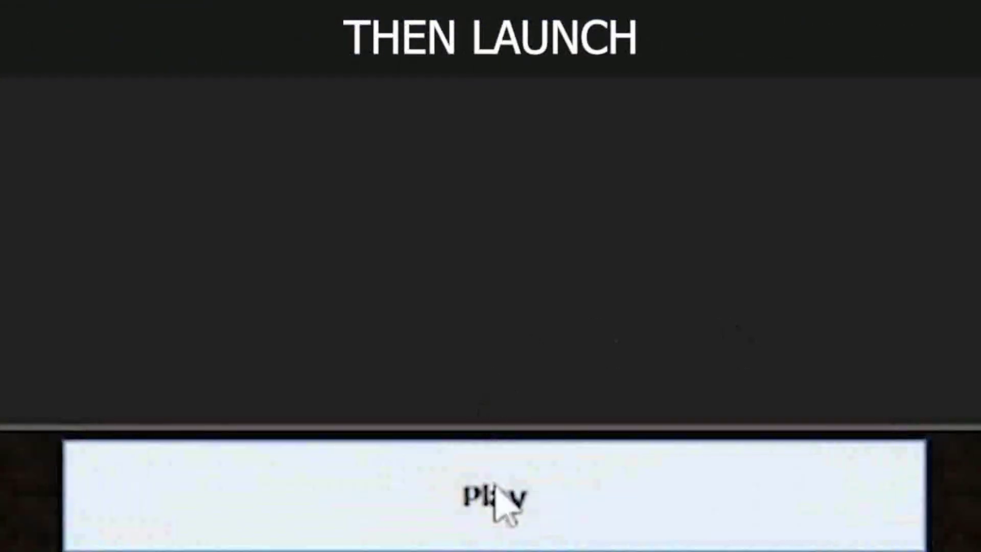
pyautogui.click(524, 522)
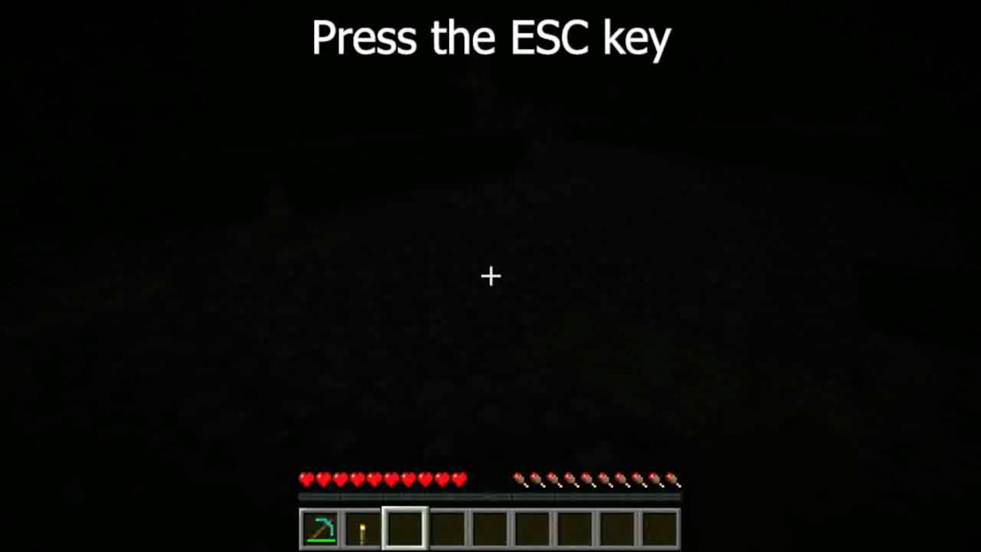
# Step: Reach Video Settings via the pause menu's Options screen
pyautogui.press('Escape')
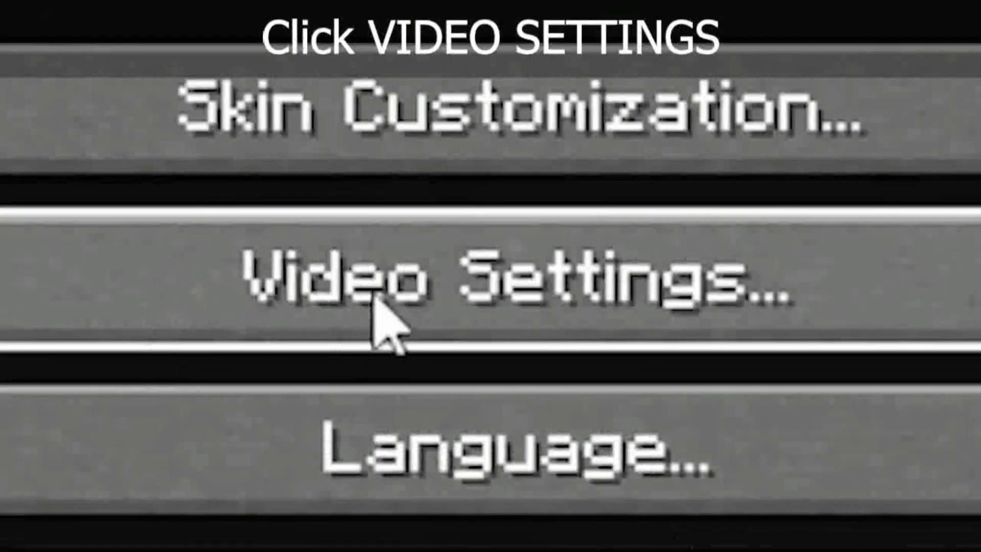
pyautogui.click(429, 299)
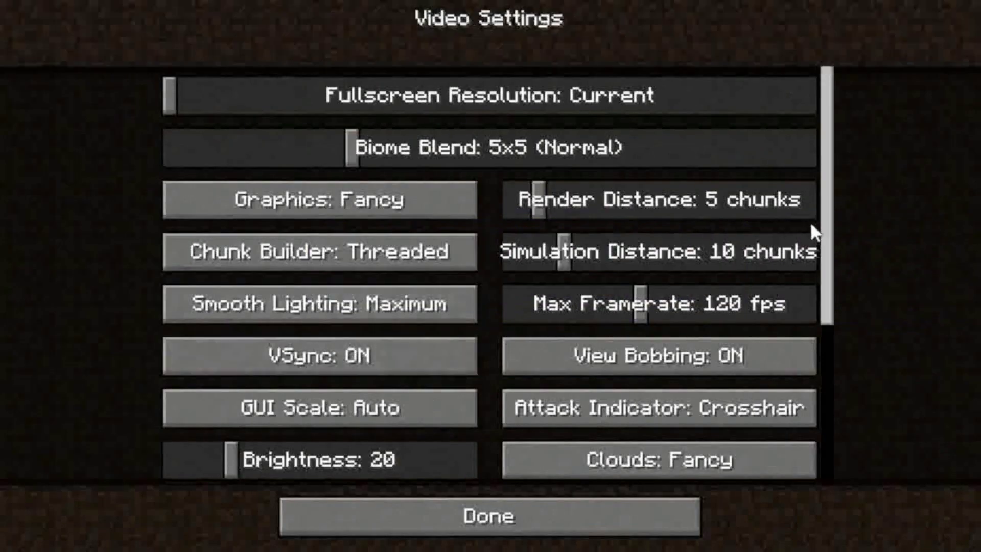
pyautogui.scroll(-3, 817, 233)
pyautogui.scroll(-3, 817, 234)
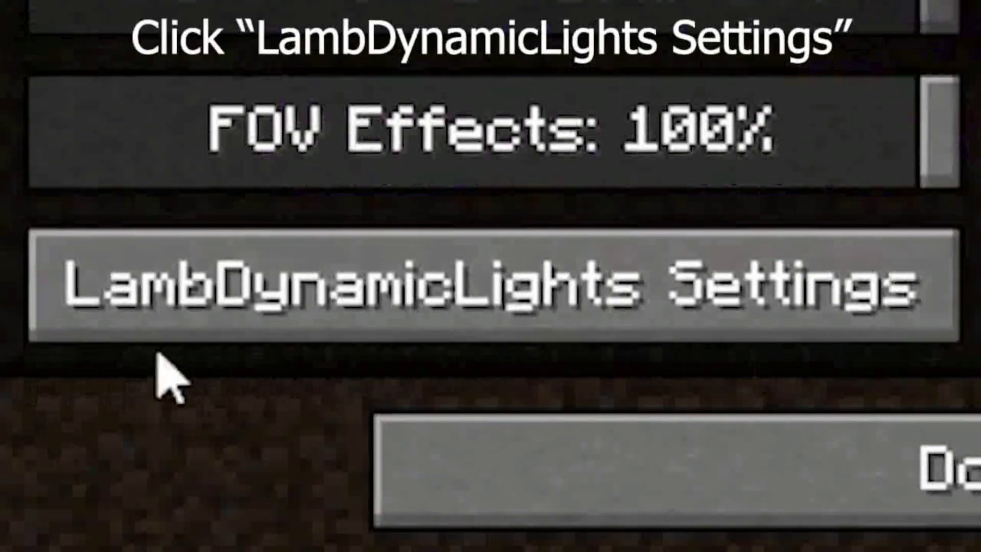
# Step: In LambDynamicLights Settings, cycle Dynamic Lights through Fastest and Fast to Fancy
pyautogui.click(609, 341)
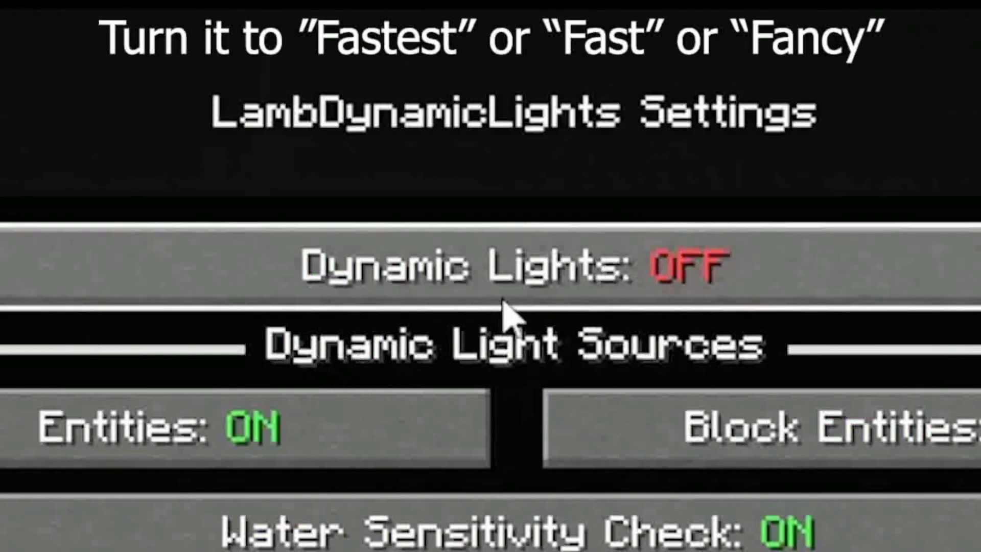
pyautogui.moveTo(657, 291)
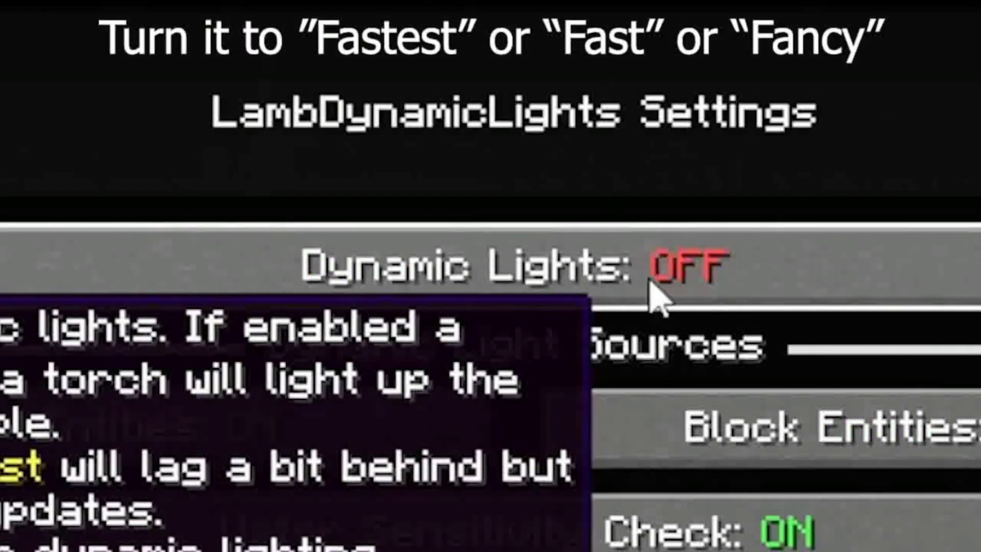
pyautogui.click(651, 288)
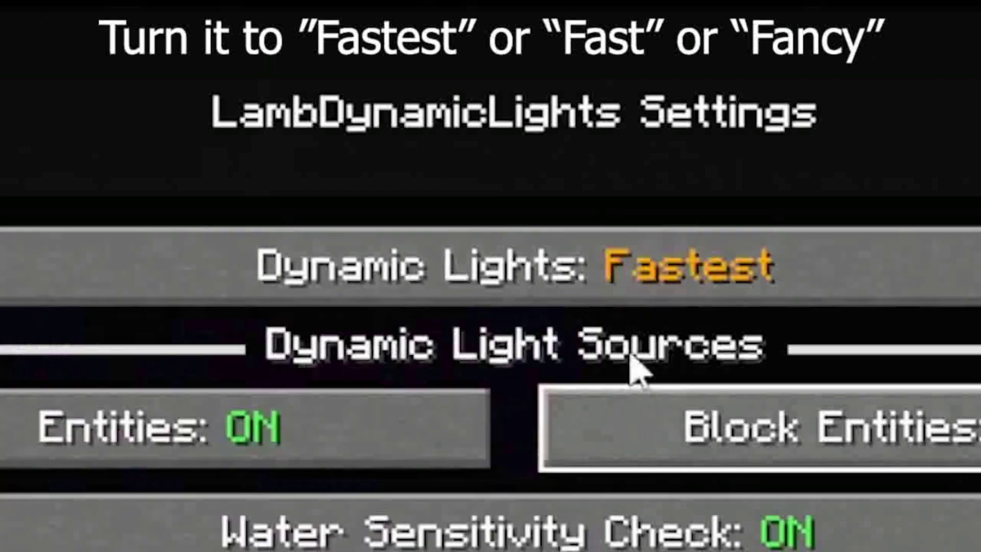
pyautogui.click(635, 303)
pyautogui.click(674, 303)
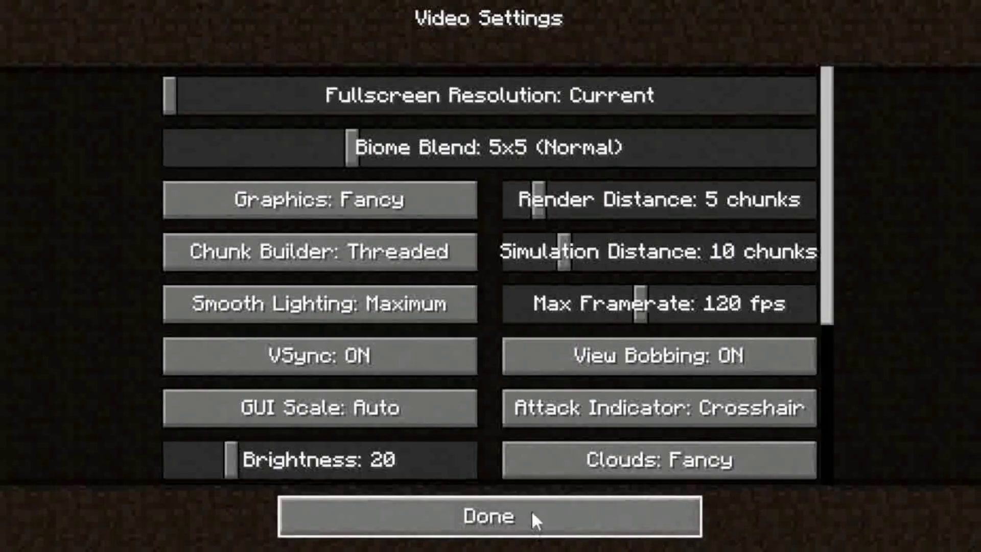
# Step: Close Video Settings and Options, resume the game, and hold the torch from hotbar slot 2
pyautogui.click(530, 509)
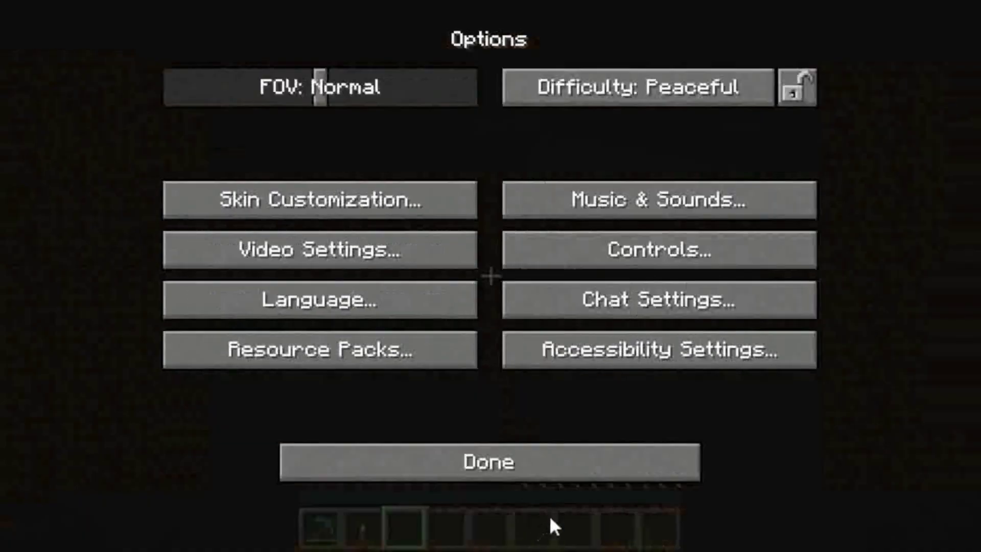
pyautogui.click(562, 467)
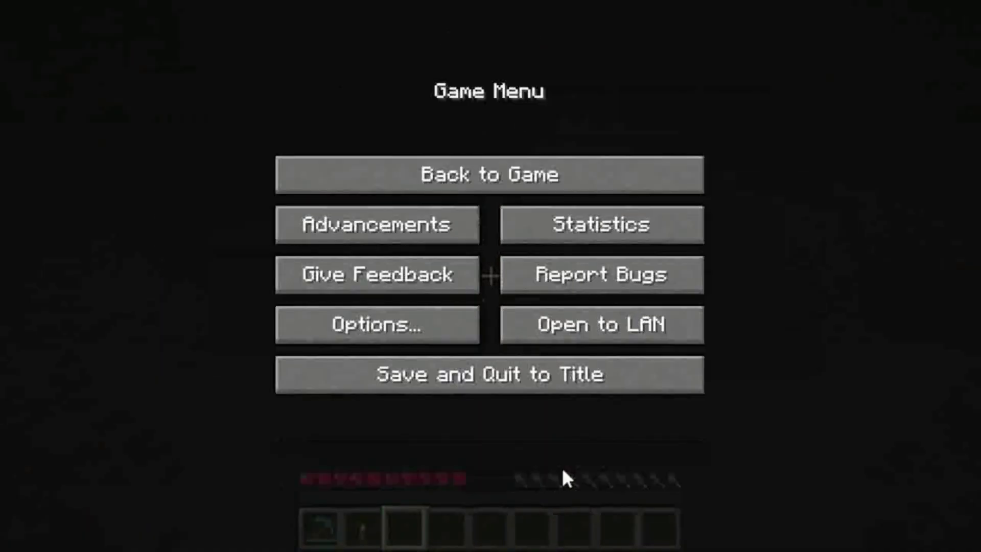
pyautogui.click(562, 182)
pyautogui.press('2')
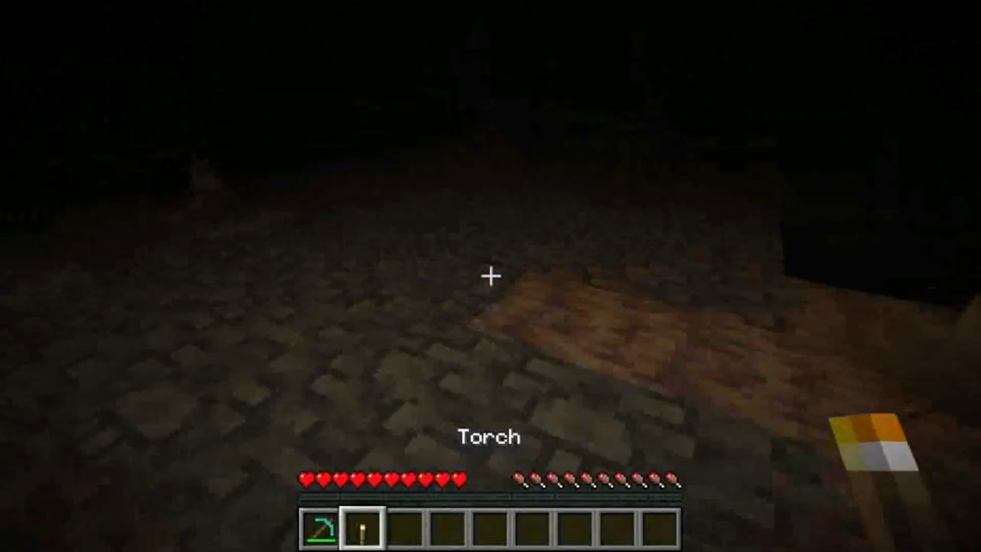